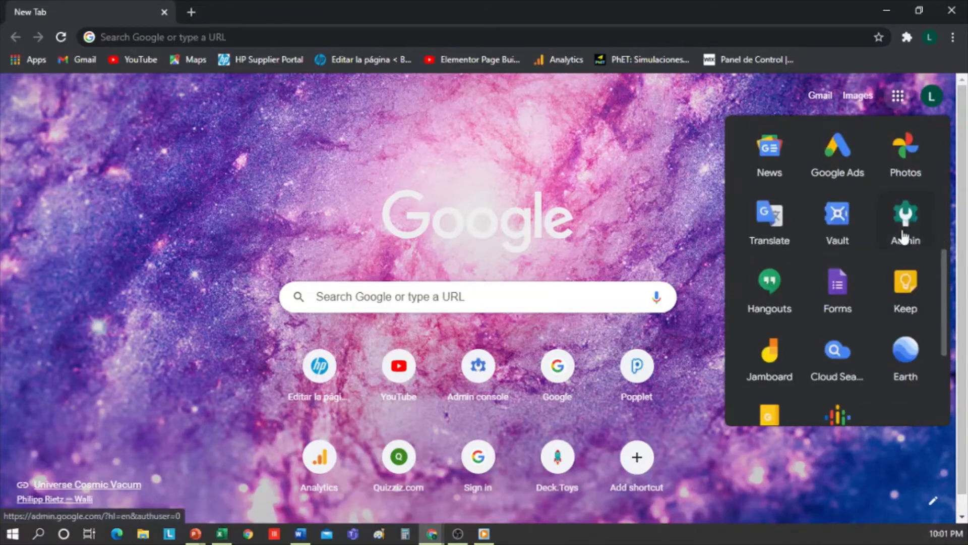
Open the Admin app from the Google apps launcher to reach admin.google.com.
left_click(905, 221)
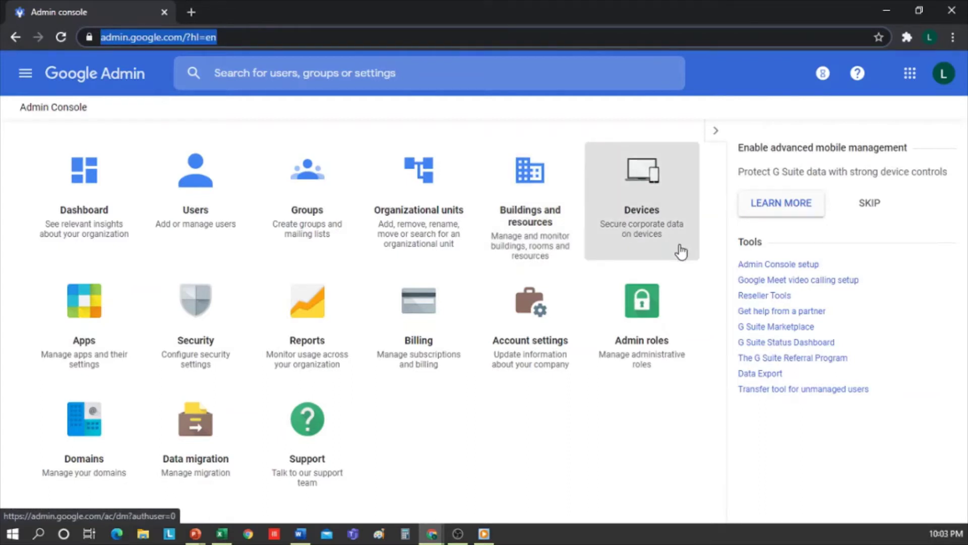
Skip the advanced mobile management card and go to Organizational units.
left_click(870, 204)
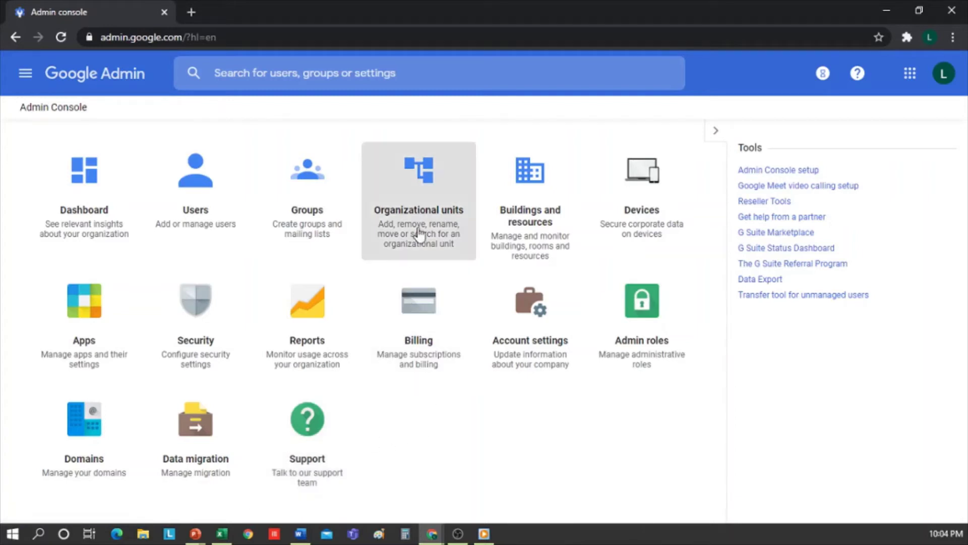
left_click(446, 191)
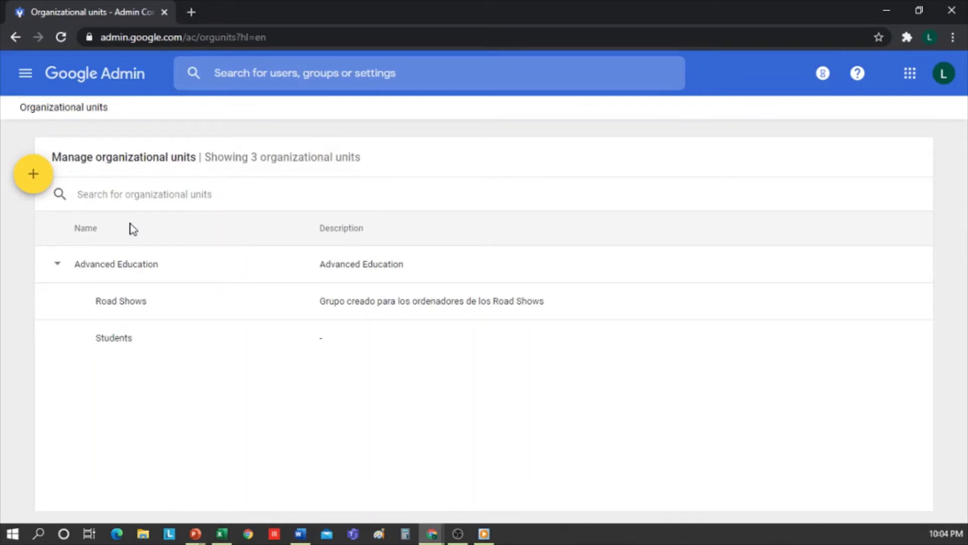
Collapse and re-expand the Road Shows and Students units under Advanced Education.
left_click(58, 266)
left_click(58, 265)
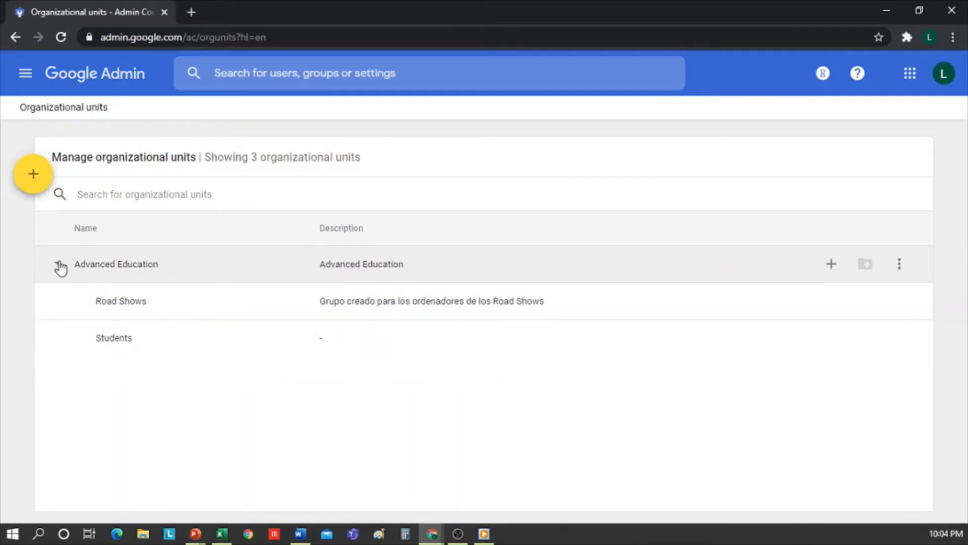
left_click(59, 264)
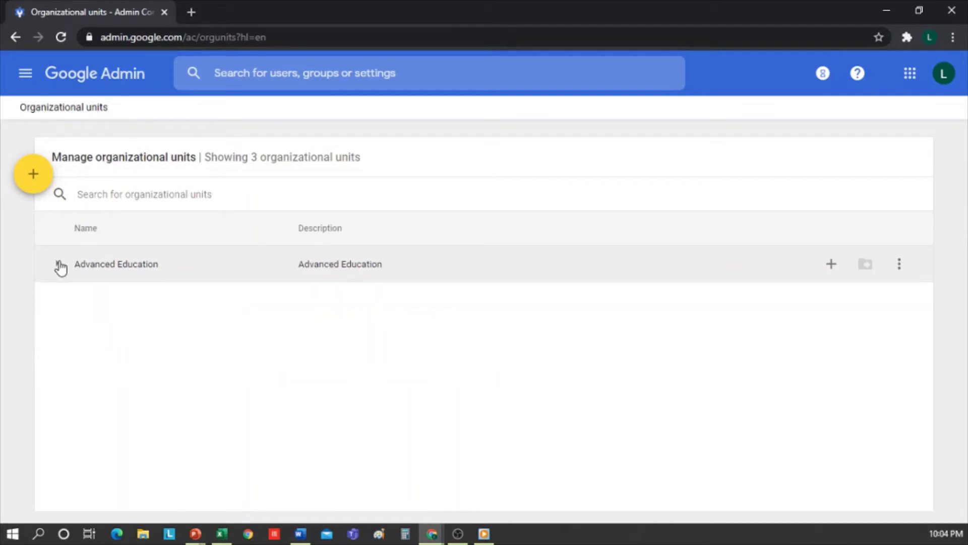
left_click(60, 264)
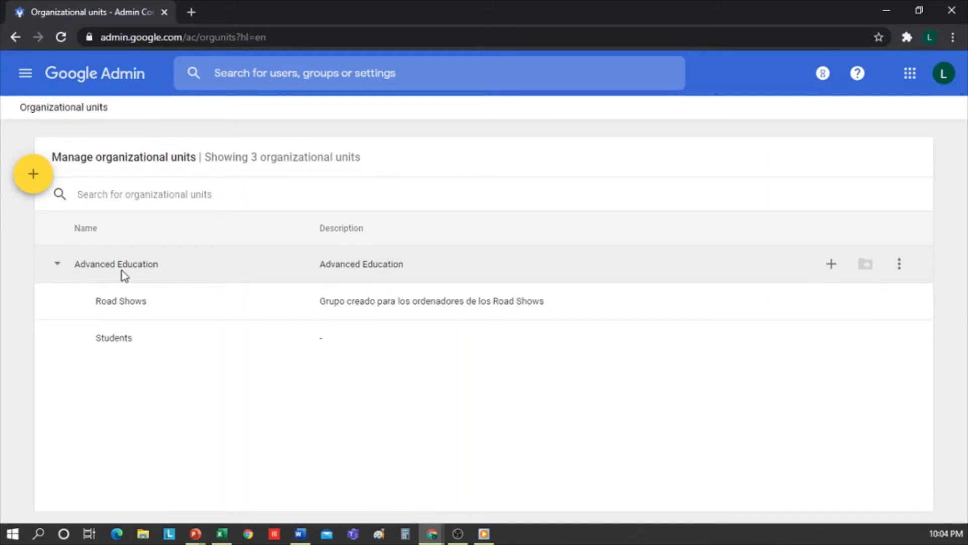
left_click_drag(177, 273, 100, 275)
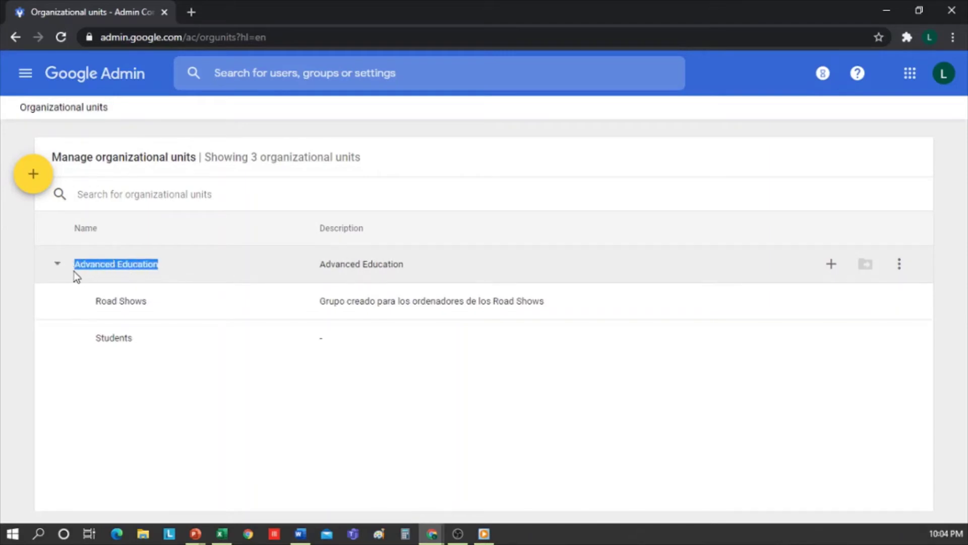
left_click(514, 266)
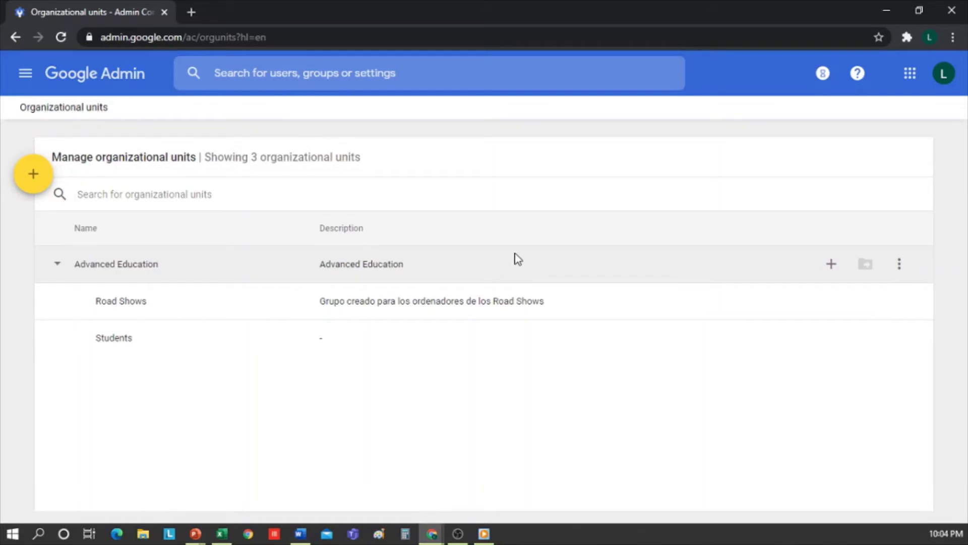
Create a child organizational unit named 'Grade 6-A' under Advanced Education.
left_click(831, 265)
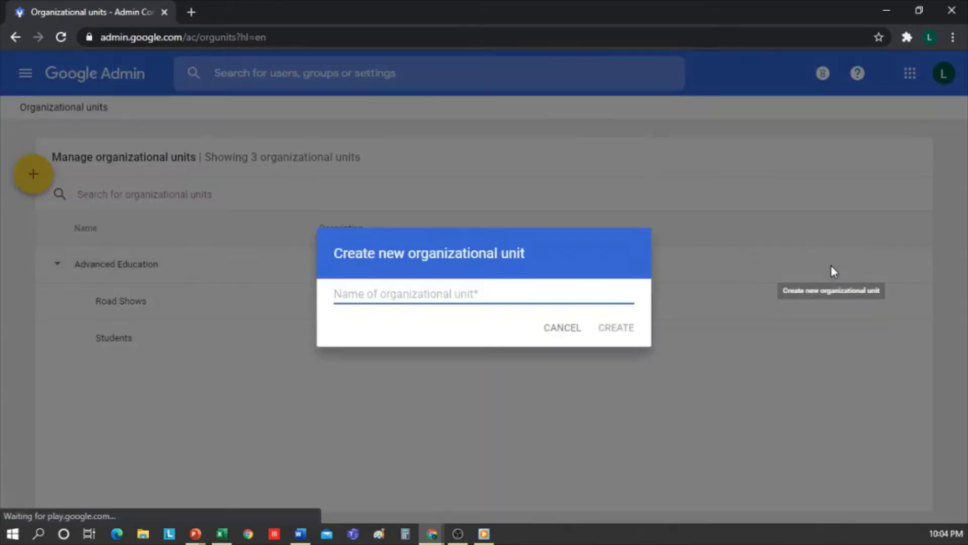
left_click(454, 266)
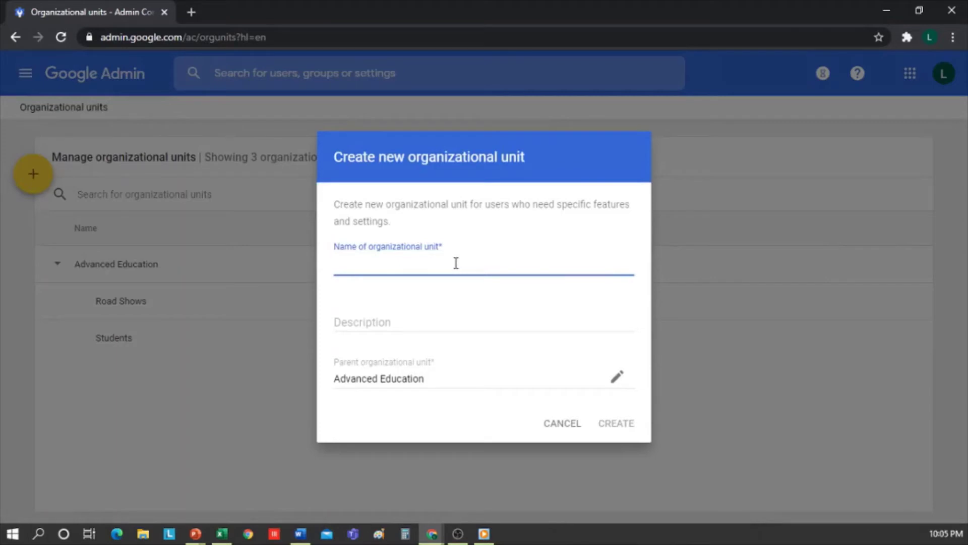
type("Grade 6-A")
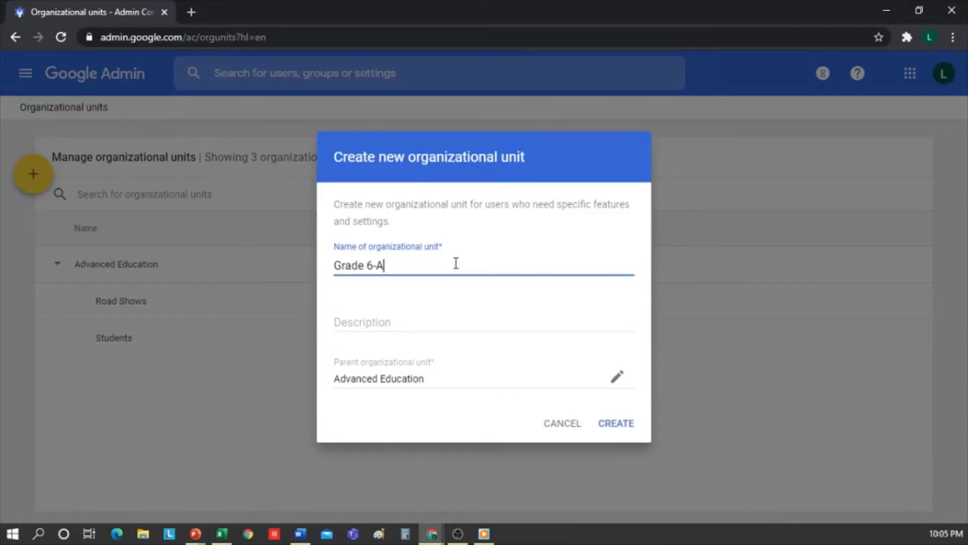
left_click(610, 425)
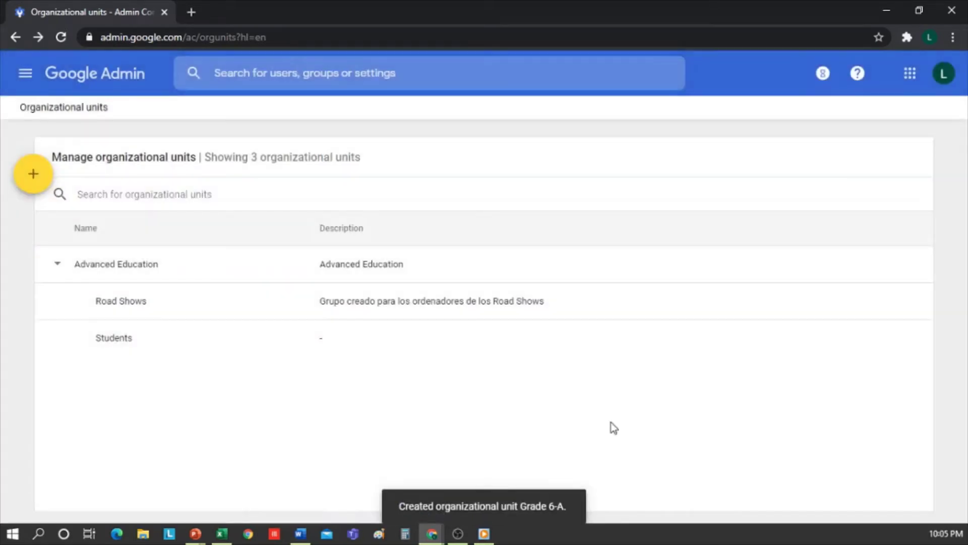
left_click(61, 40)
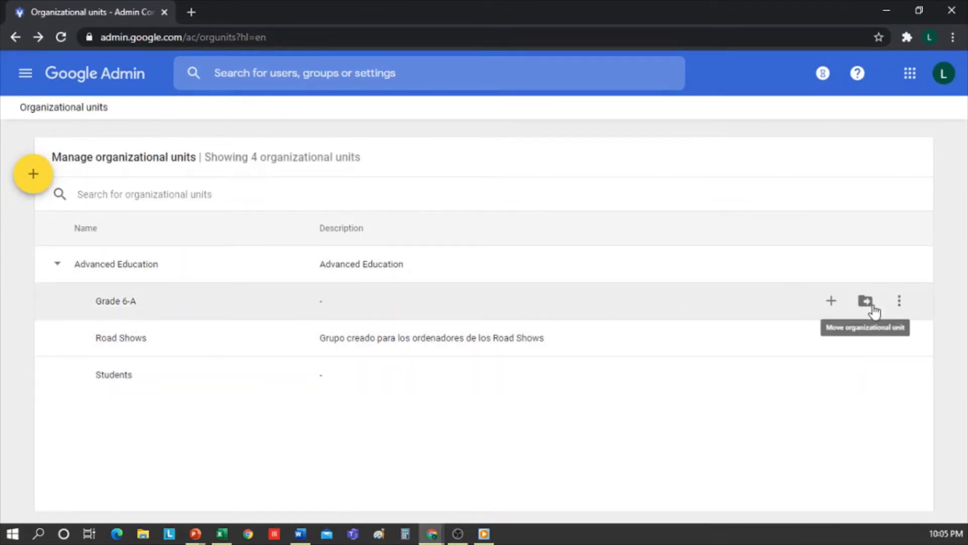
Move Grade 6-A under Students, confirming the move despite the warnings.
left_click(865, 302)
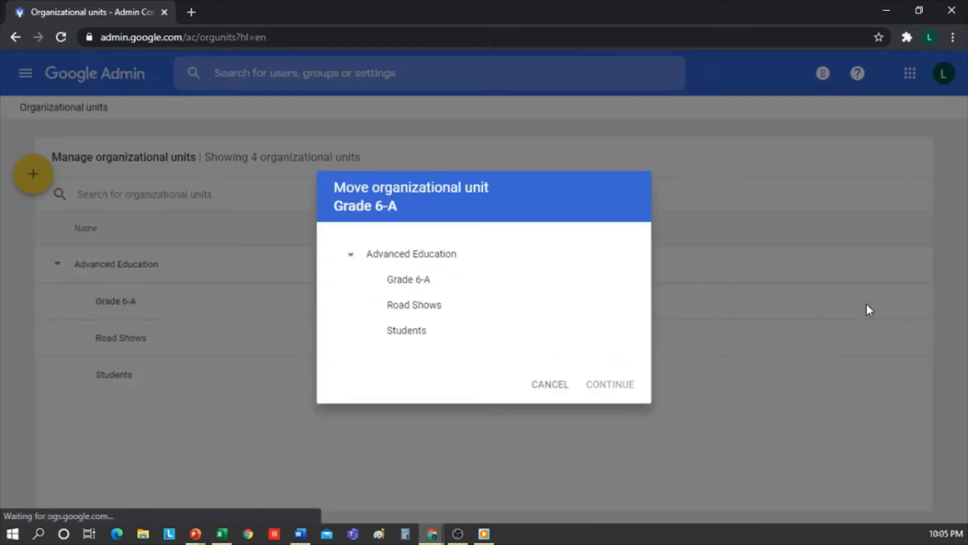
left_click(411, 332)
left_click(613, 384)
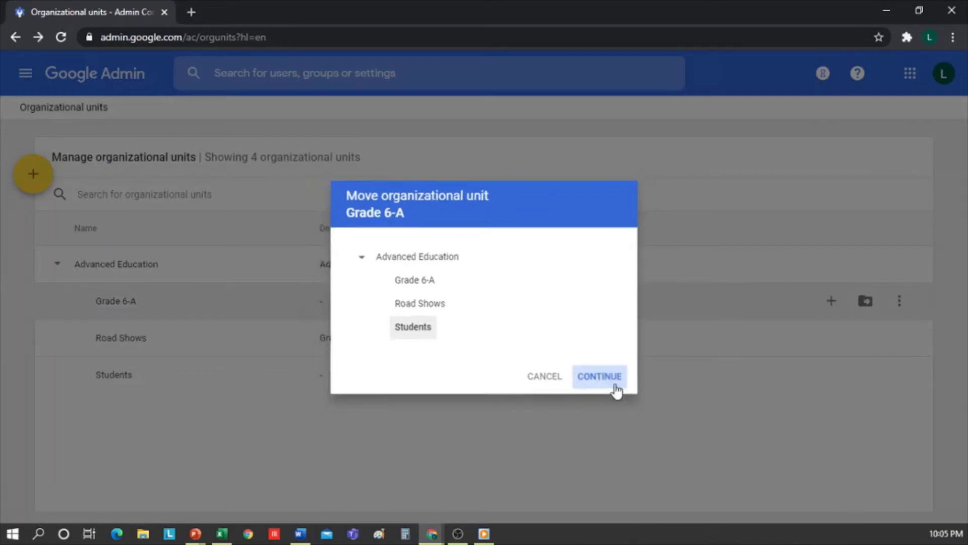
left_click(629, 439)
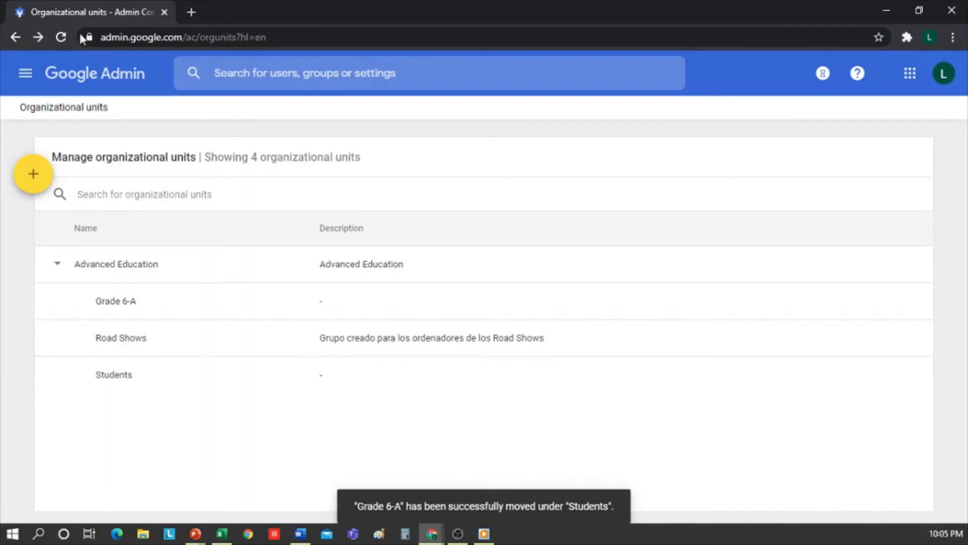
left_click(61, 37)
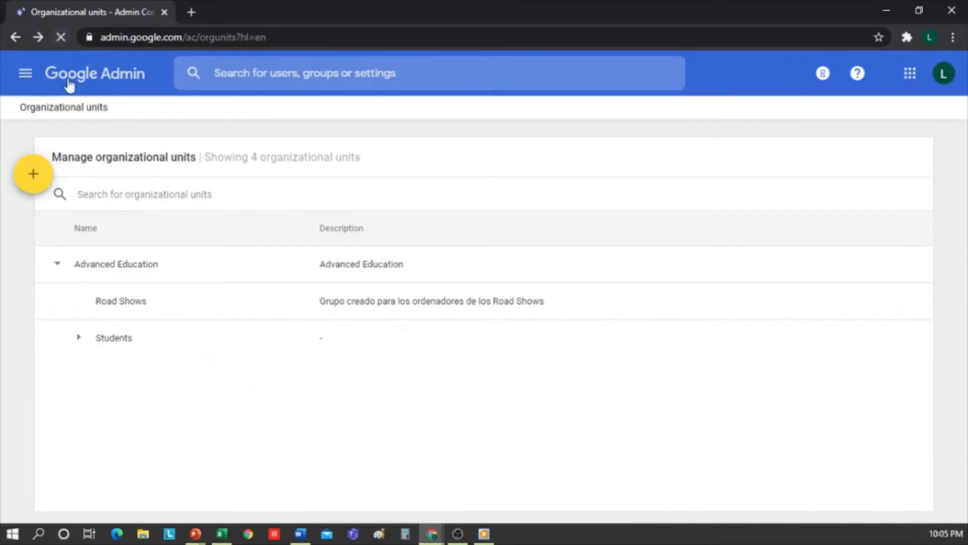
From Home, go to Users and start a new user with a first and last name.
left_click(117, 82)
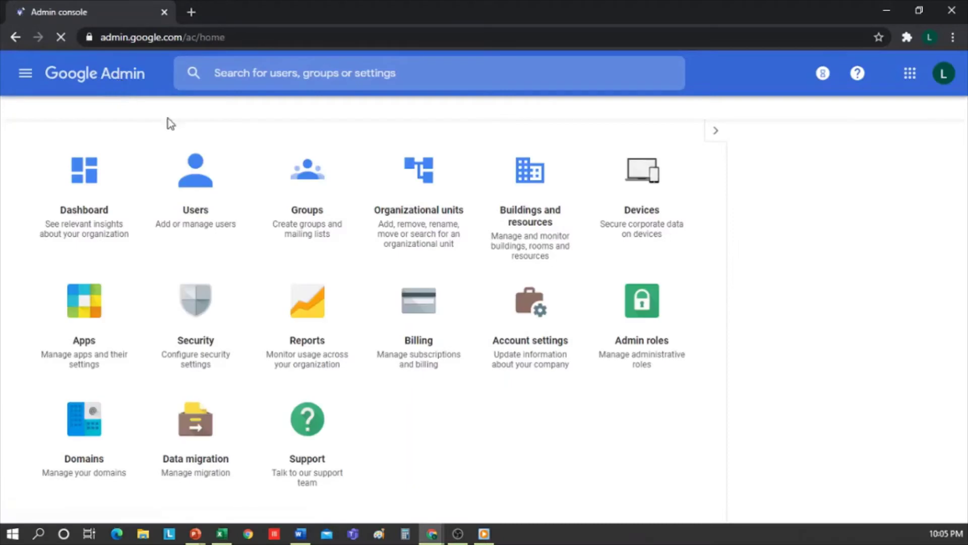
left_click(200, 197)
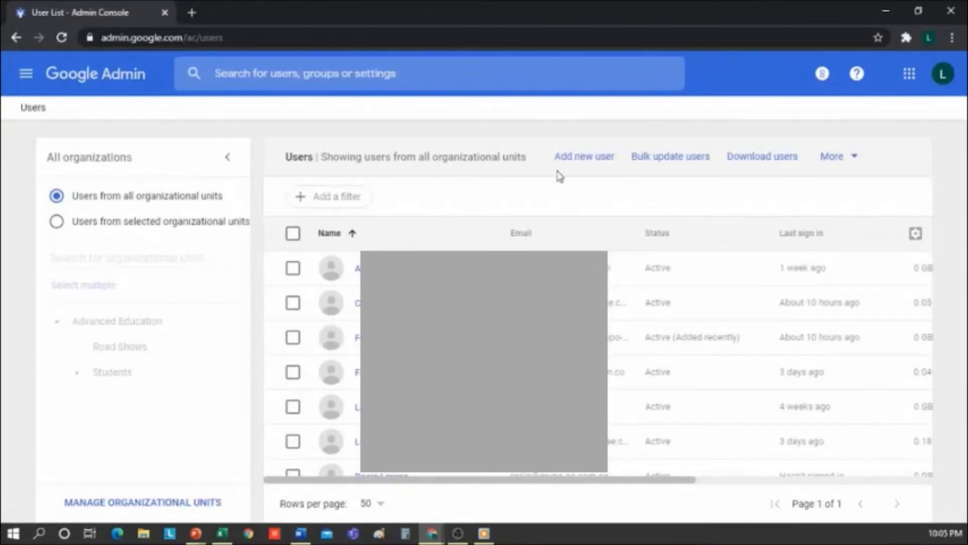
left_click(598, 162)
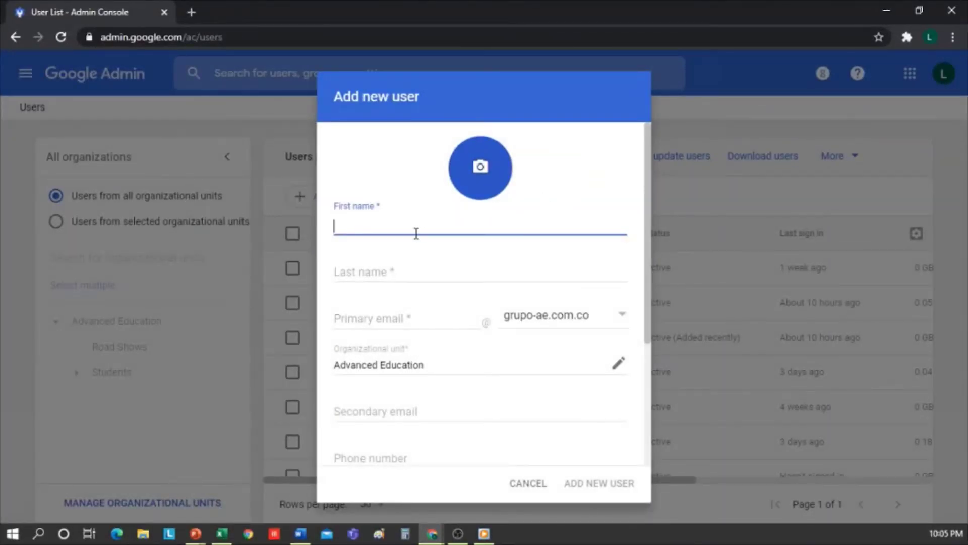
left_click(377, 269)
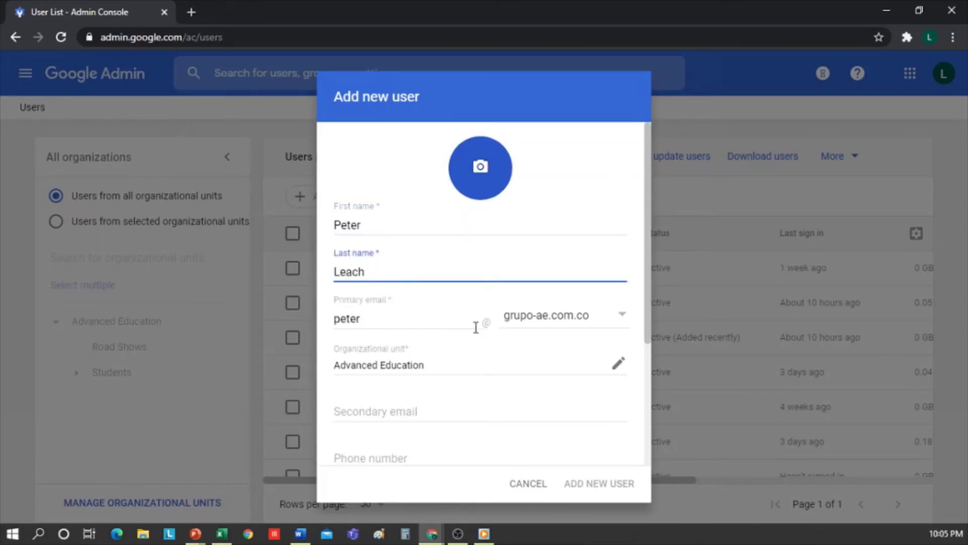
Append the last name to the email username, use an auto-generated password, then cancel.
left_click_drag(649, 213, 646, 238)
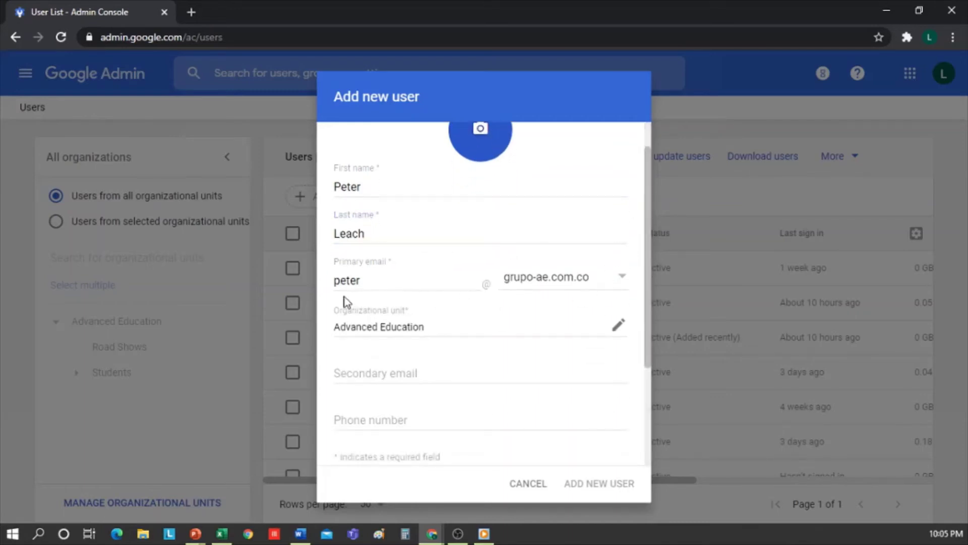
left_click_drag(336, 281, 382, 282)
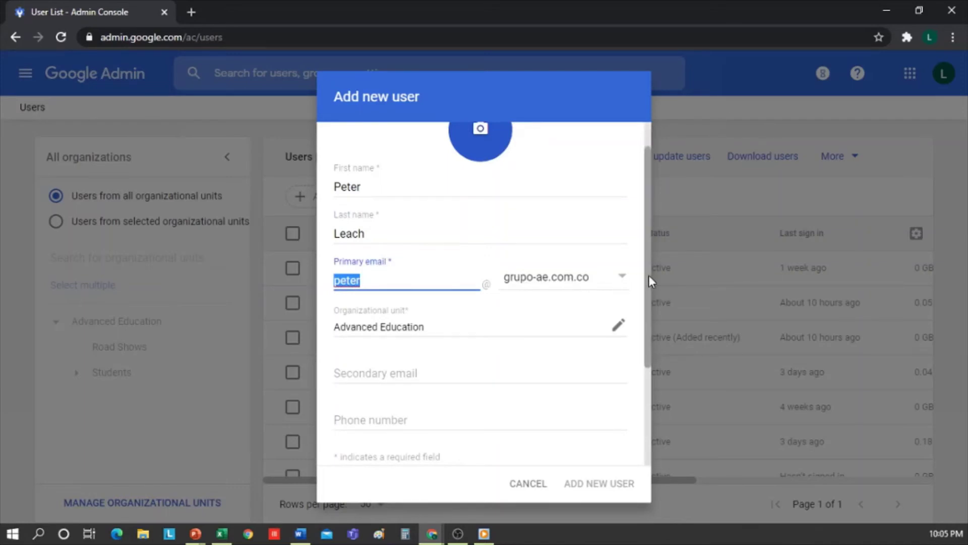
left_click(404, 280)
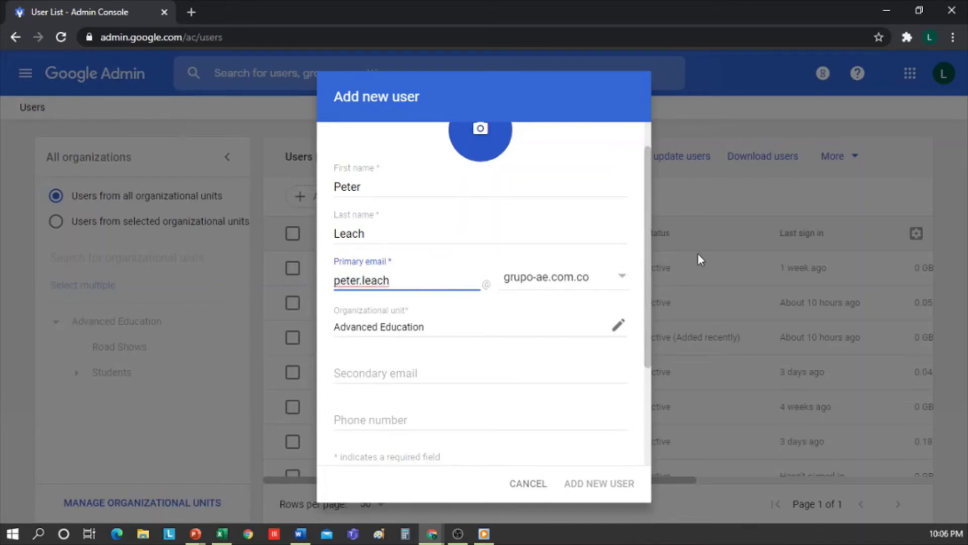
left_click_drag(648, 252, 646, 296)
left_click(478, 320)
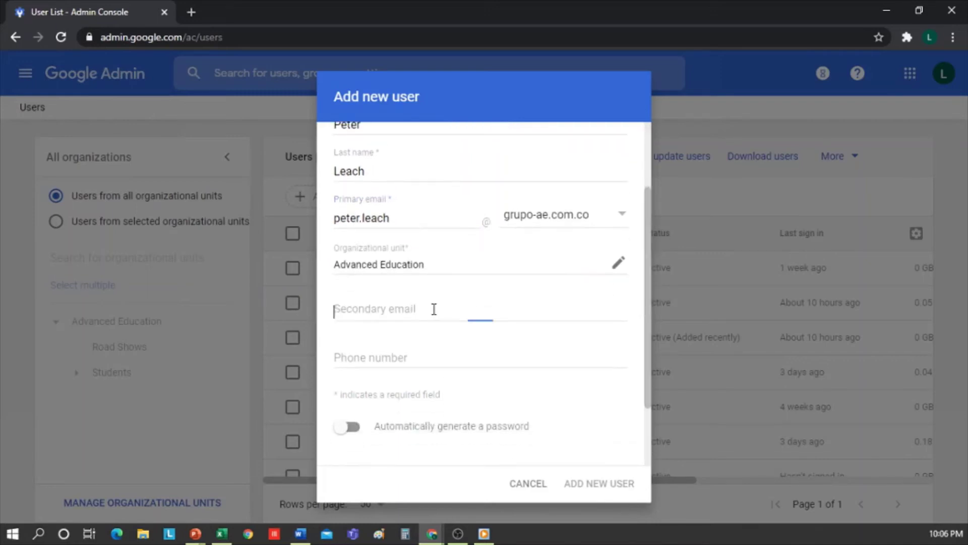
left_click(391, 356)
scroll(437, 365, "down", 2)
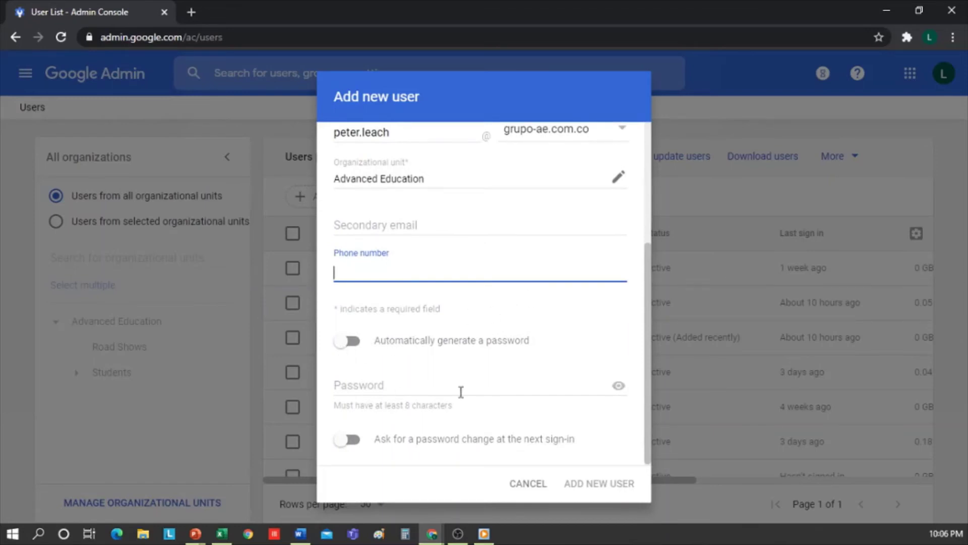
left_click(347, 341)
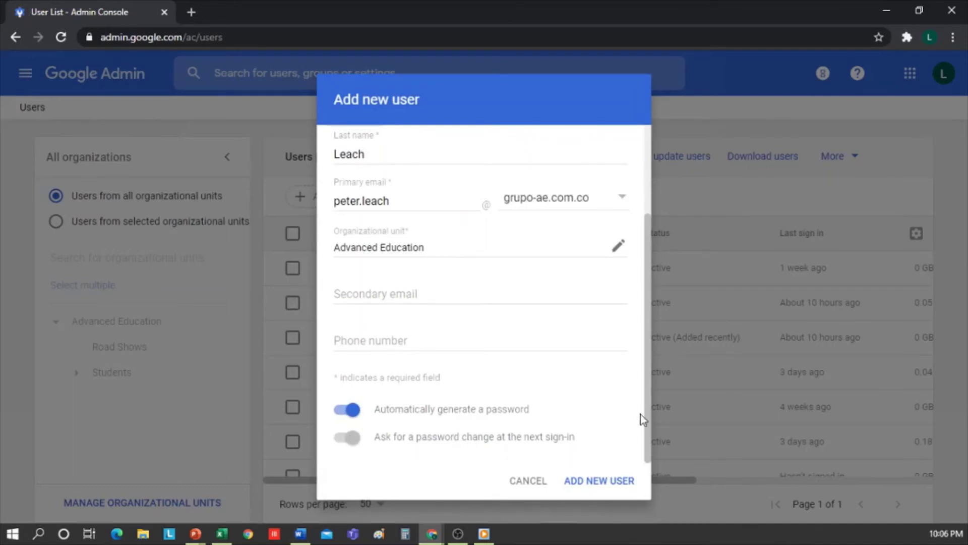
left_click(526, 482)
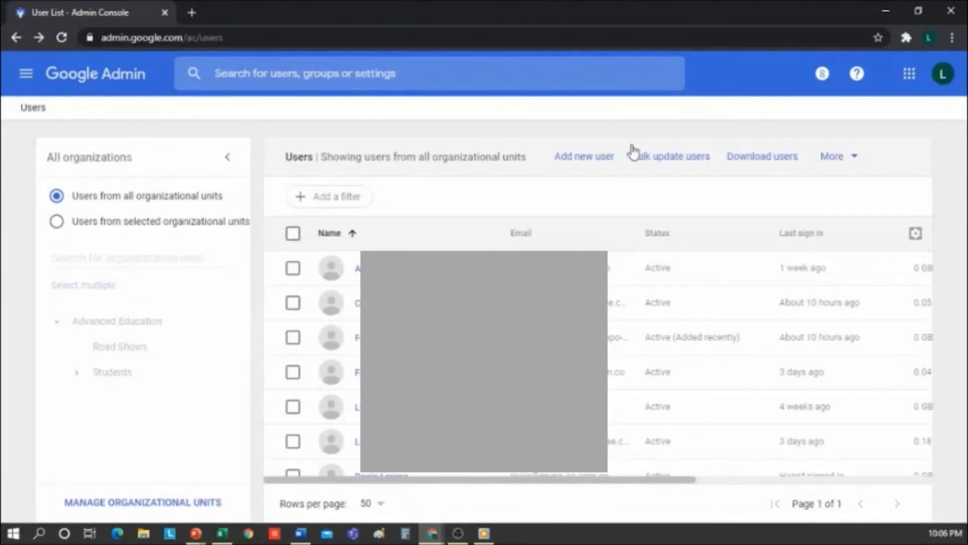
Open Bulk update users, then edit Org Unit Path cell F2 in the Excel template.
left_click(675, 167)
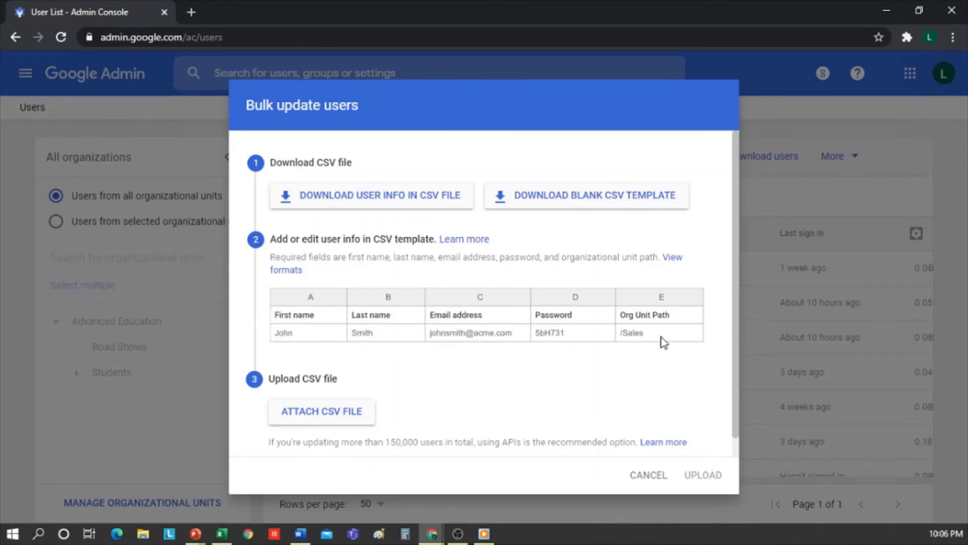
left_click(222, 534)
left_click(300, 154)
double_click(260, 139)
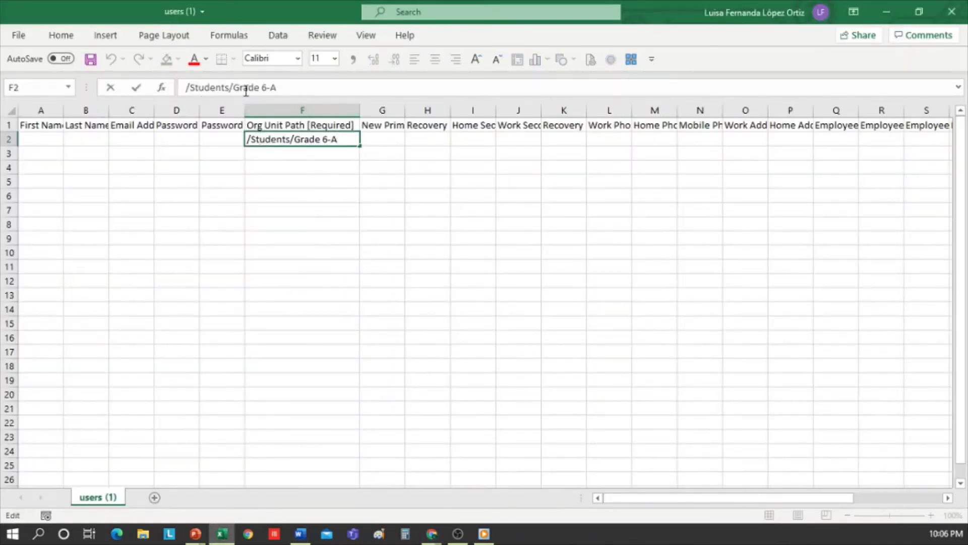
left_click_drag(247, 88, 318, 91)
left_click(318, 91)
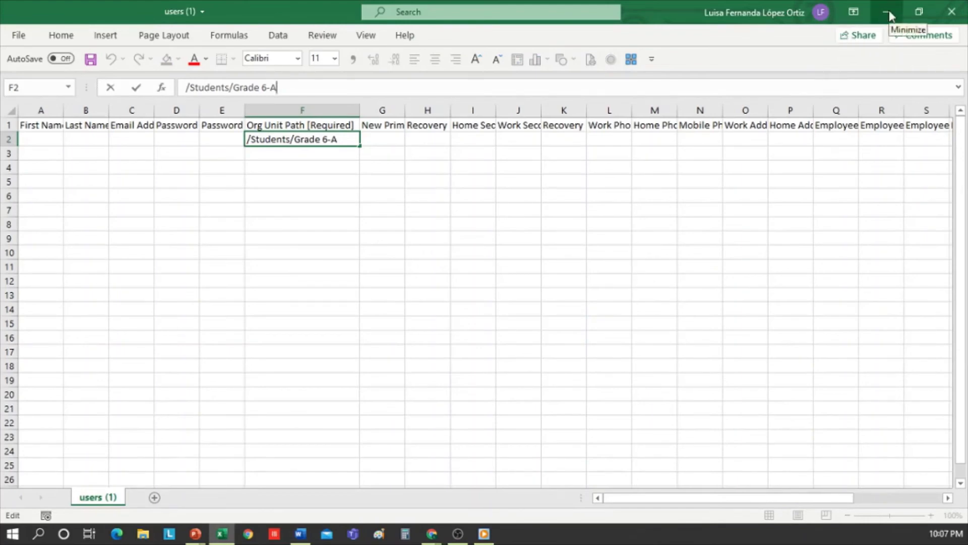
Cancel the bulk user update without attaching a CSV and return to the Admin home.
left_click(887, 12)
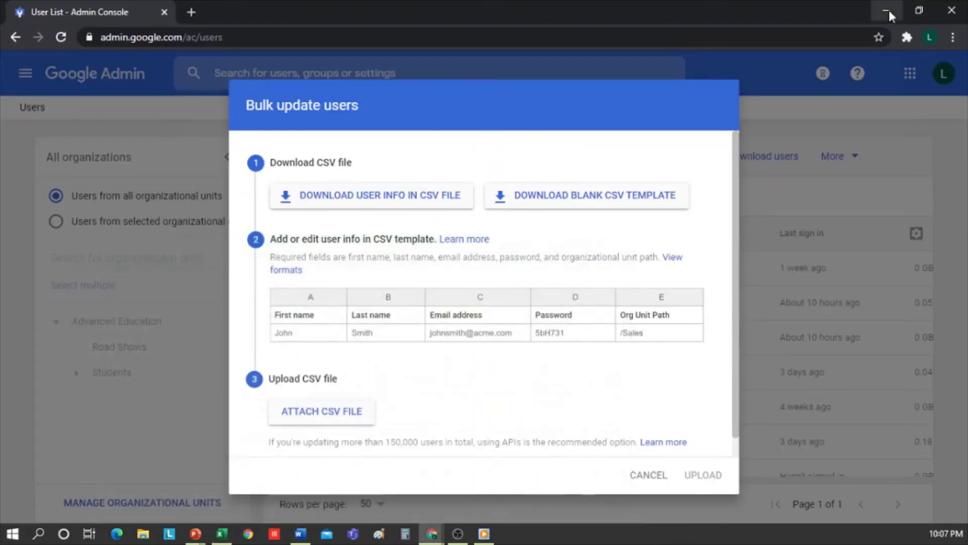
left_click(337, 418)
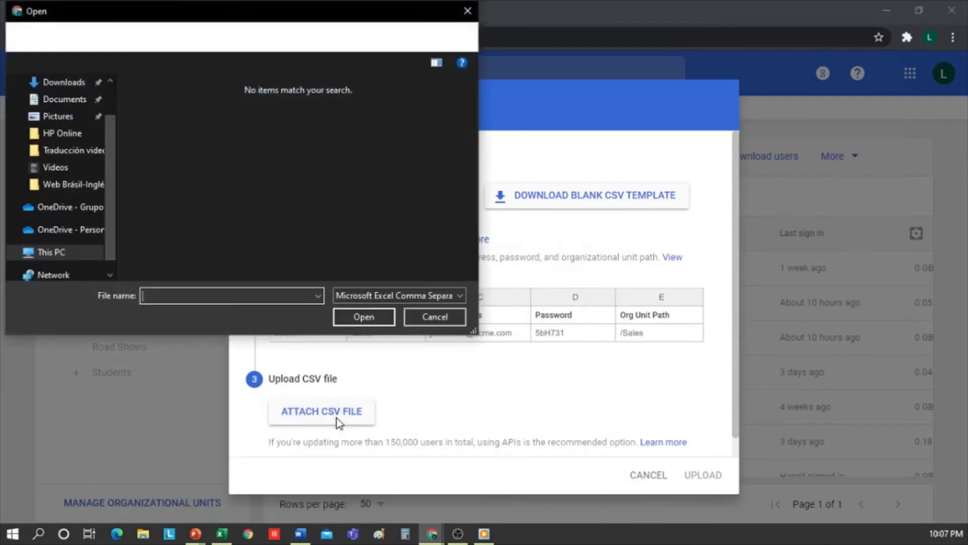
left_click(467, 10)
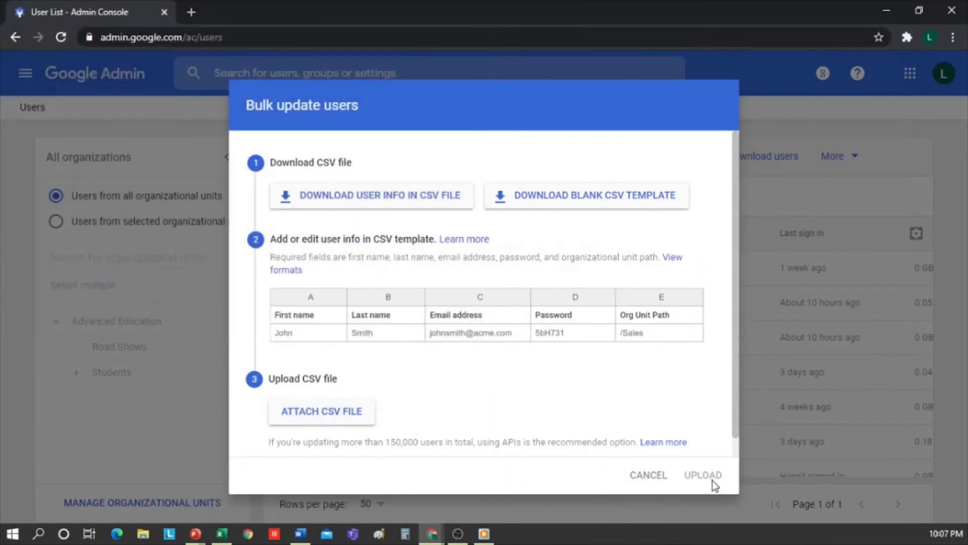
left_click(644, 482)
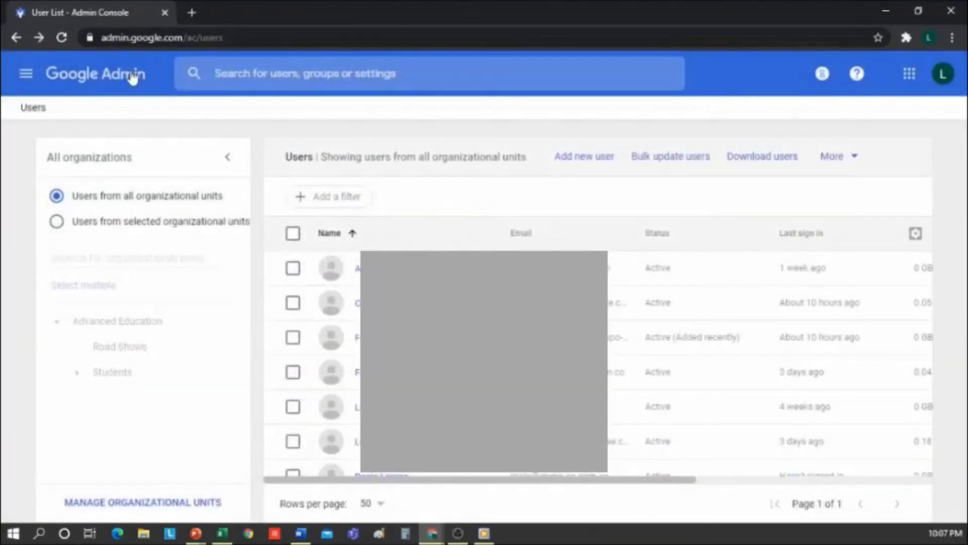
left_click(132, 76)
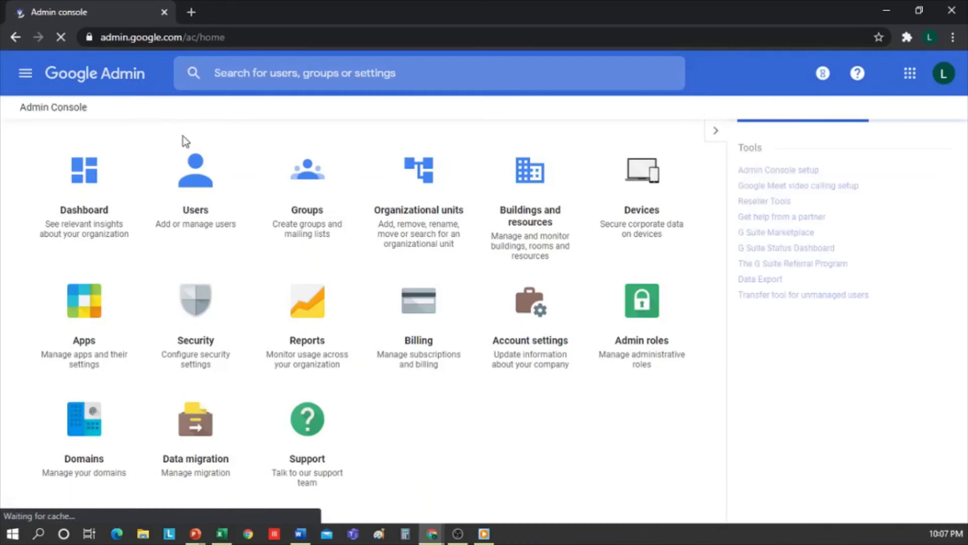
Open Apps > G Suite and review the core services, all ON for everyone.
left_click(69, 336)
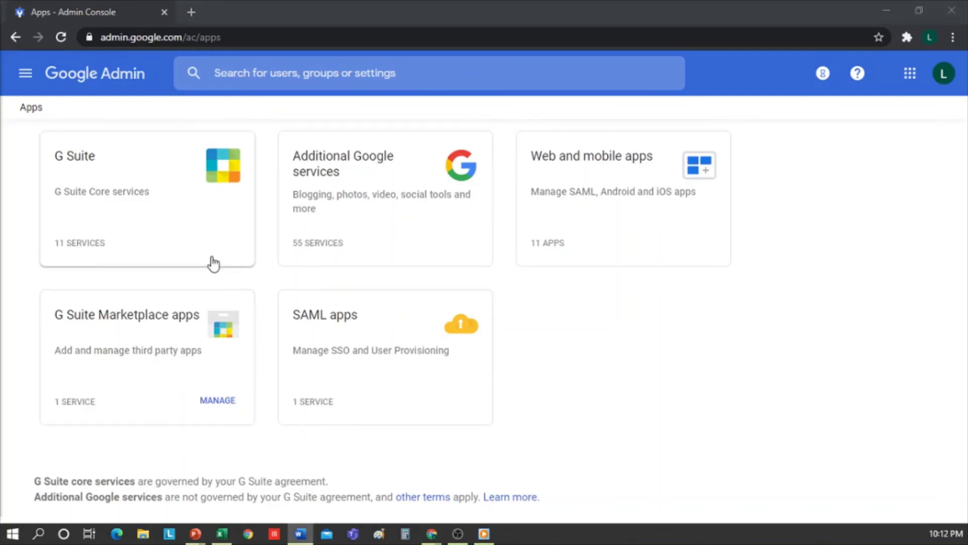
left_click(219, 240)
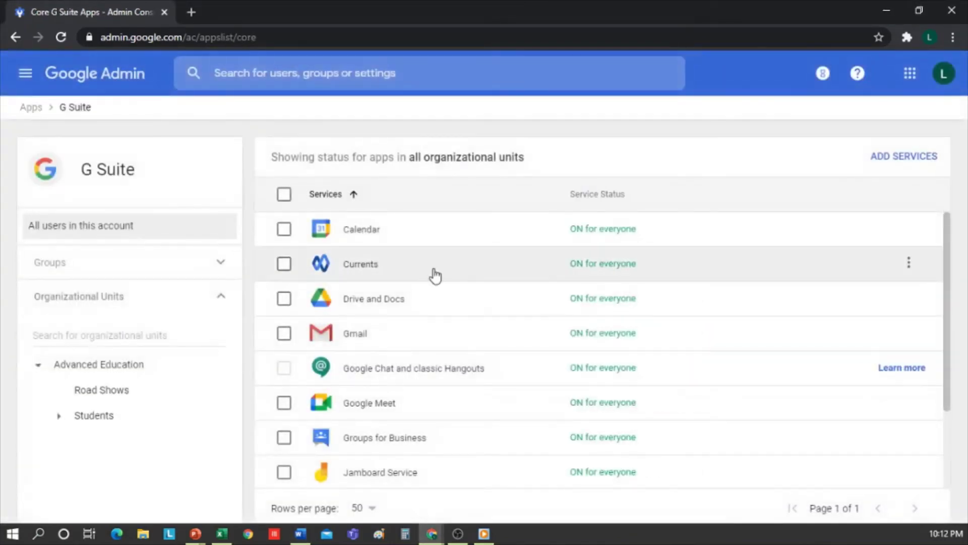
scroll(575, 302, "down", 2)
scroll(555, 380, "up", 2)
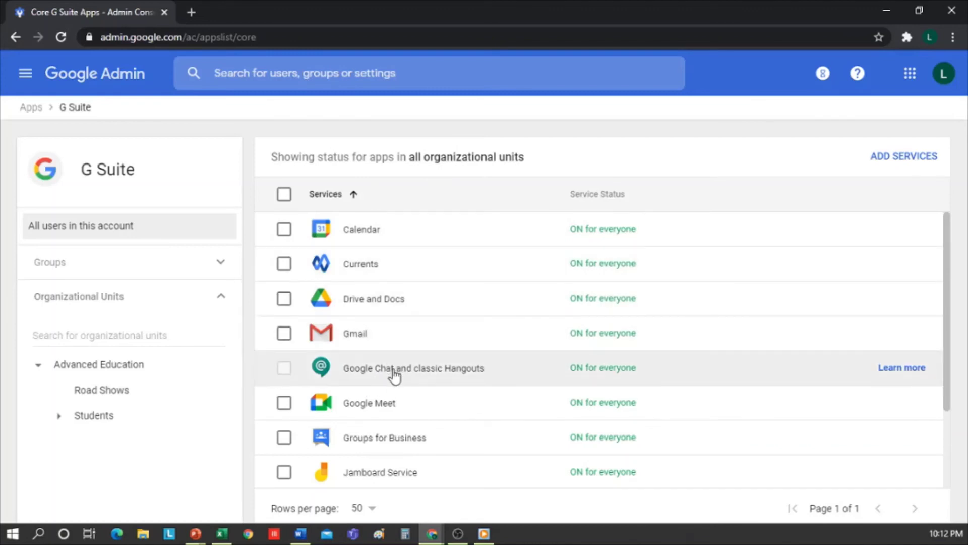
left_click(384, 410)
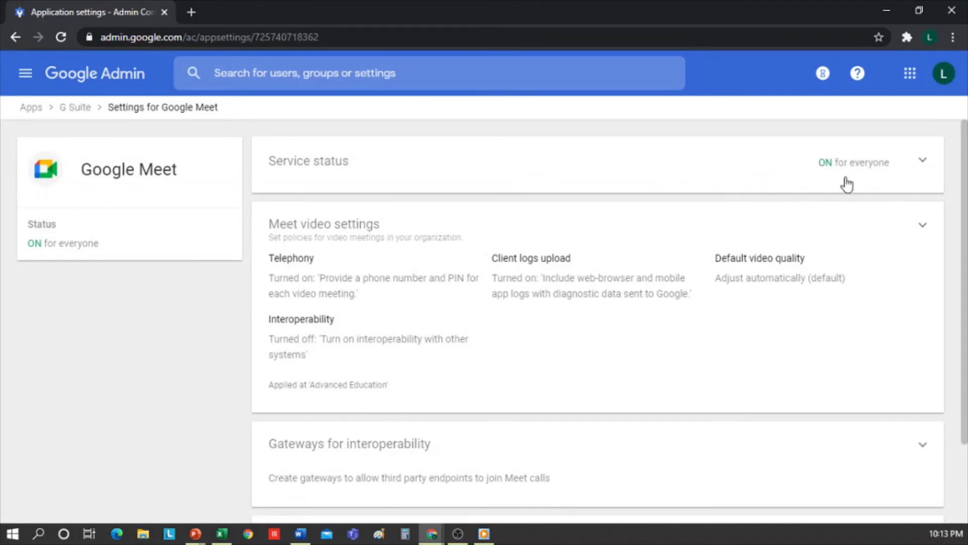
left_click(351, 232)
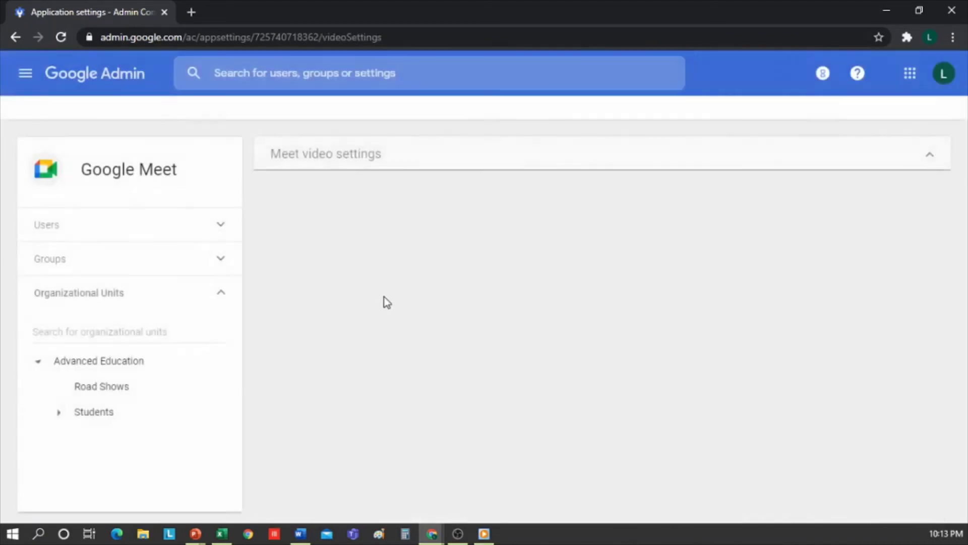
scroll(559, 313, "down", 2)
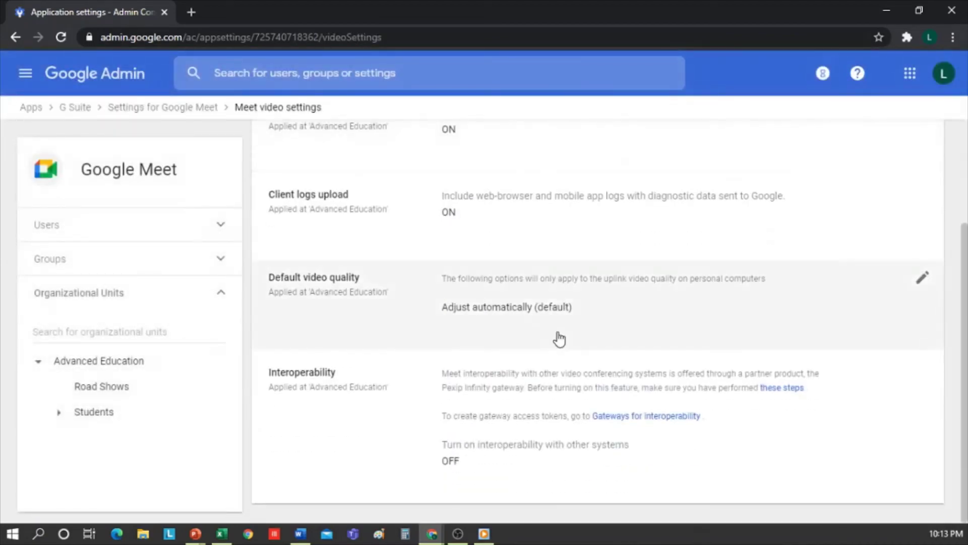
scroll(559, 338, "up", 3)
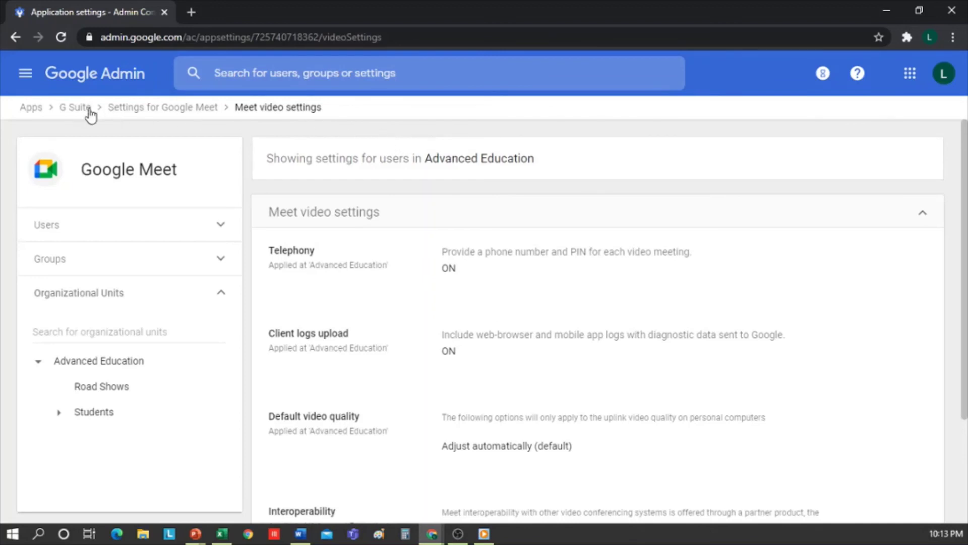
left_click(71, 108)
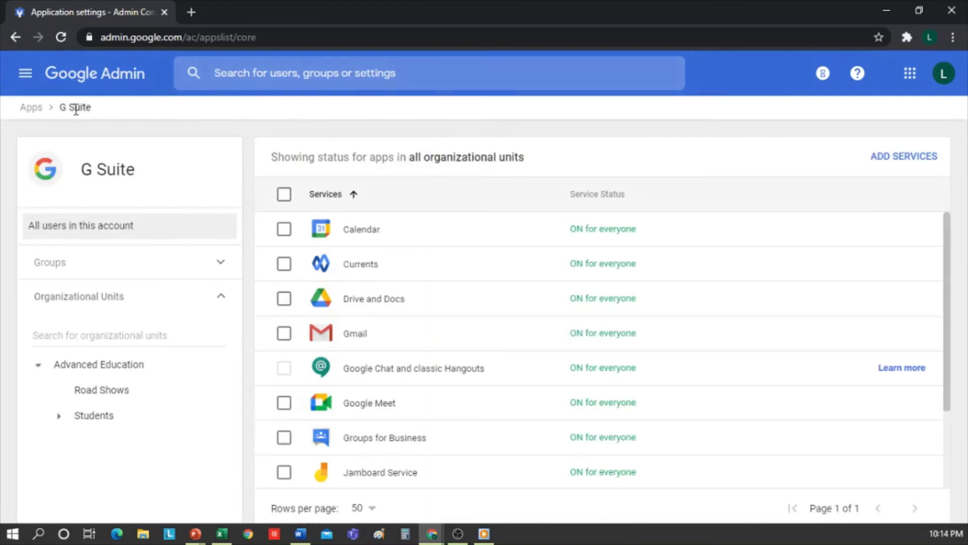
View the YouTube settings on page 2 of Additional Google services unchanged, then go Home.
left_click(33, 112)
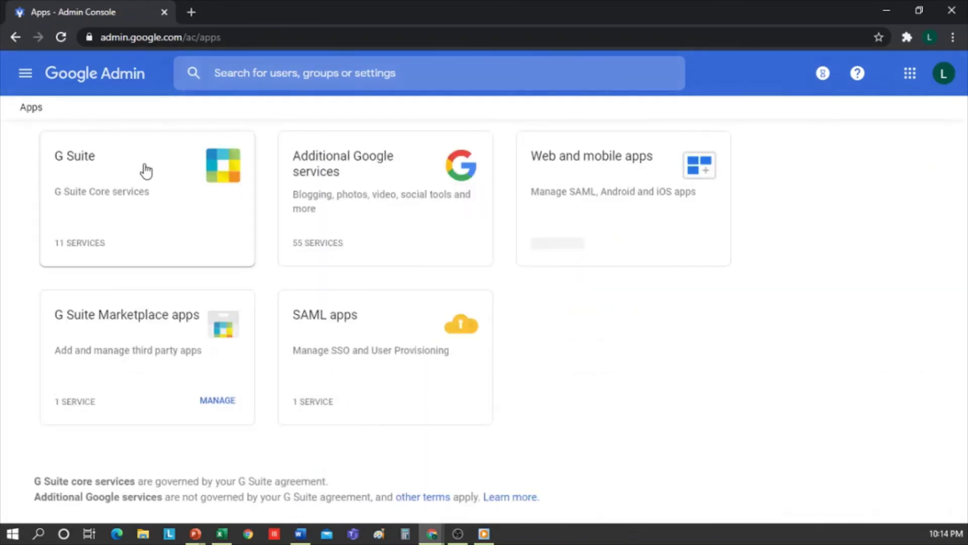
left_click(376, 185)
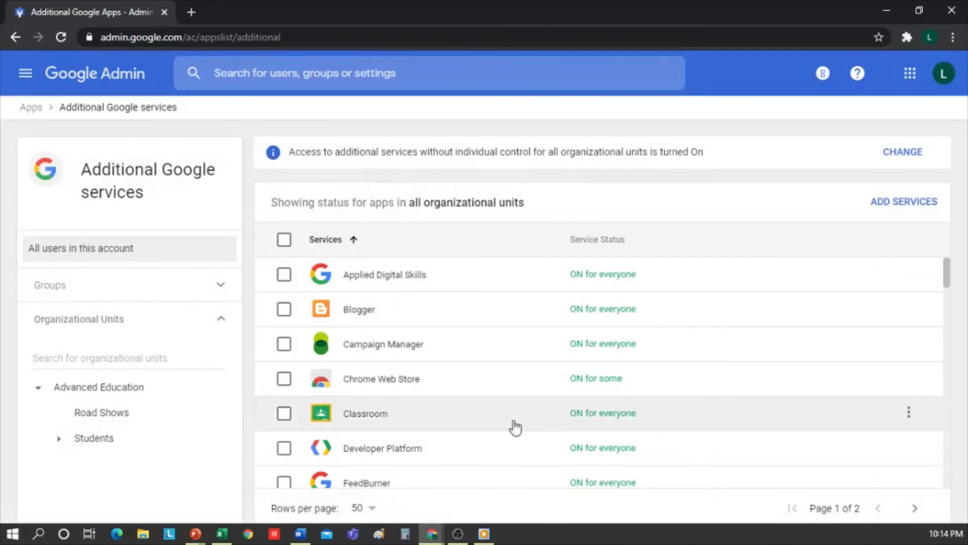
scroll(514, 425, "down", 5)
scroll(513, 426, "down", 5)
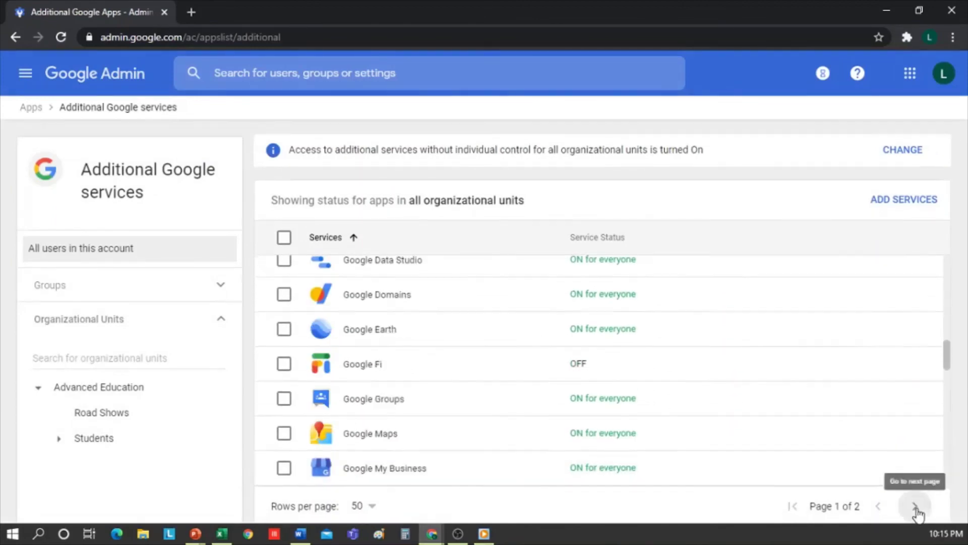
left_click(915, 508)
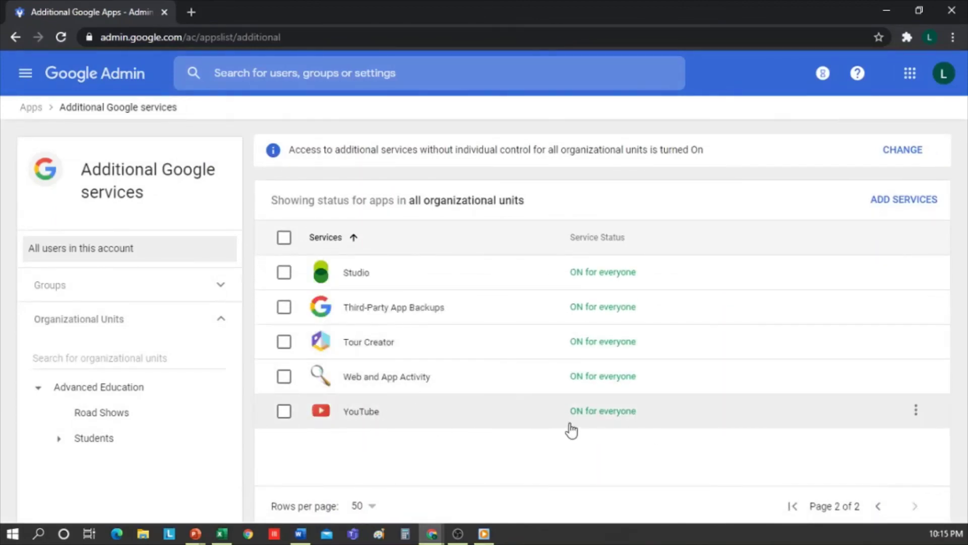
left_click(391, 425)
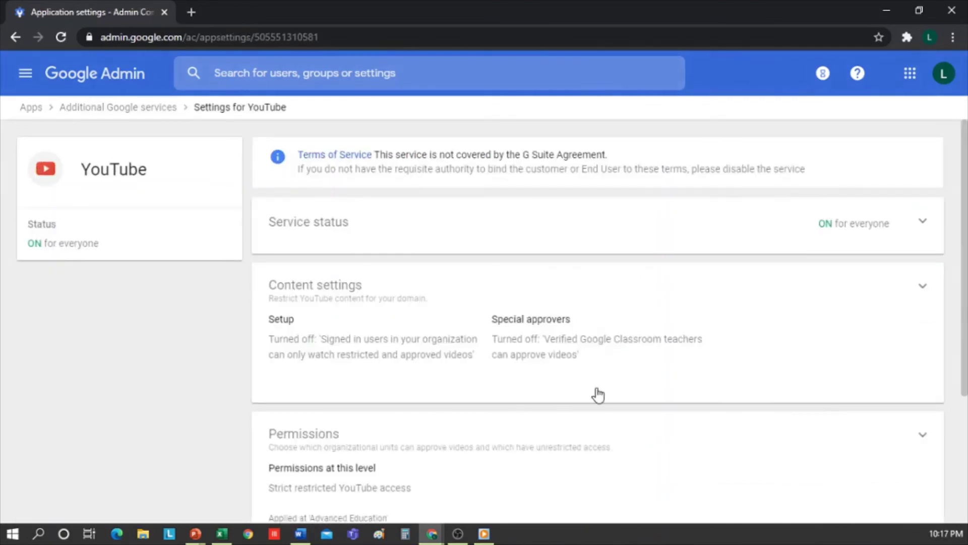
scroll(598, 395, "down", 3)
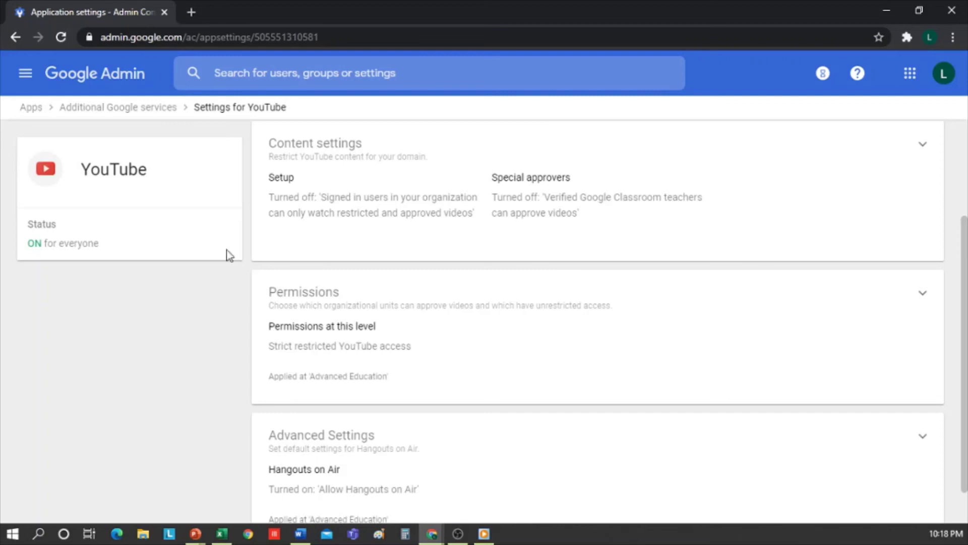
left_click(121, 84)
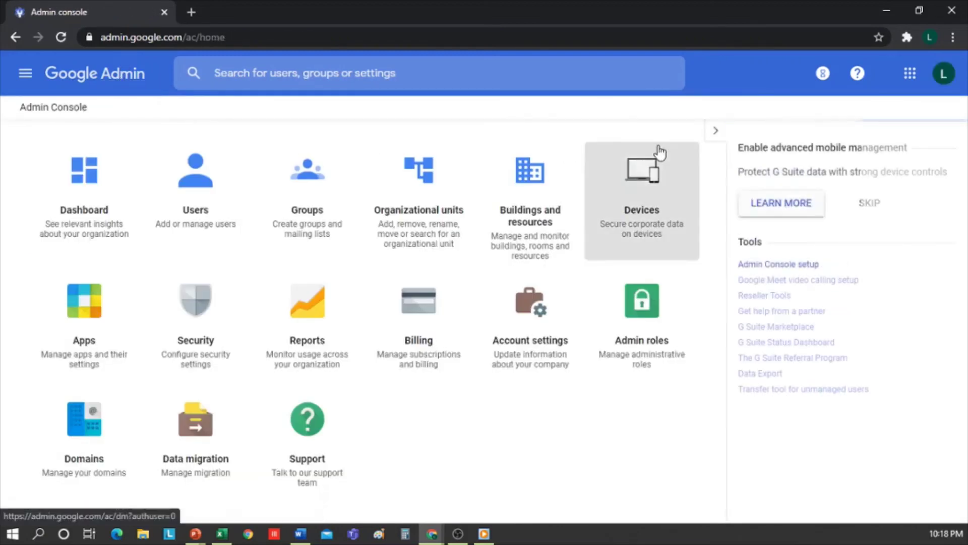
In Devices, view Chrome managed browsers and Chrome Management, then return to Device Management.
left_click(682, 212)
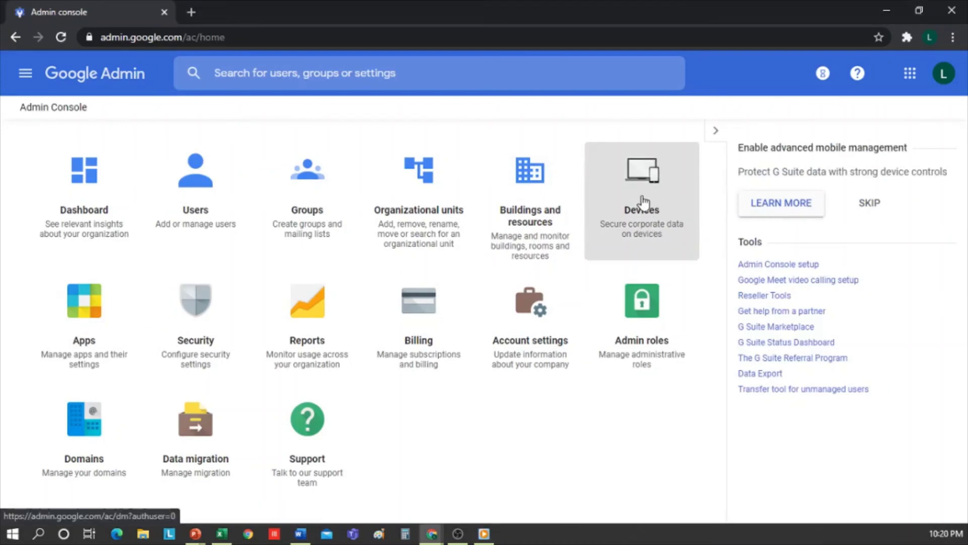
left_click(643, 202)
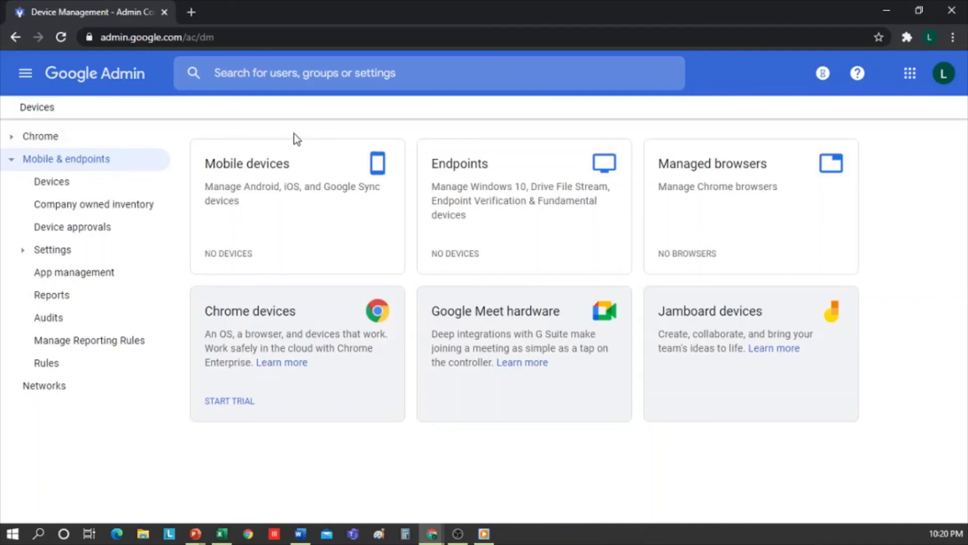
left_click(11, 141)
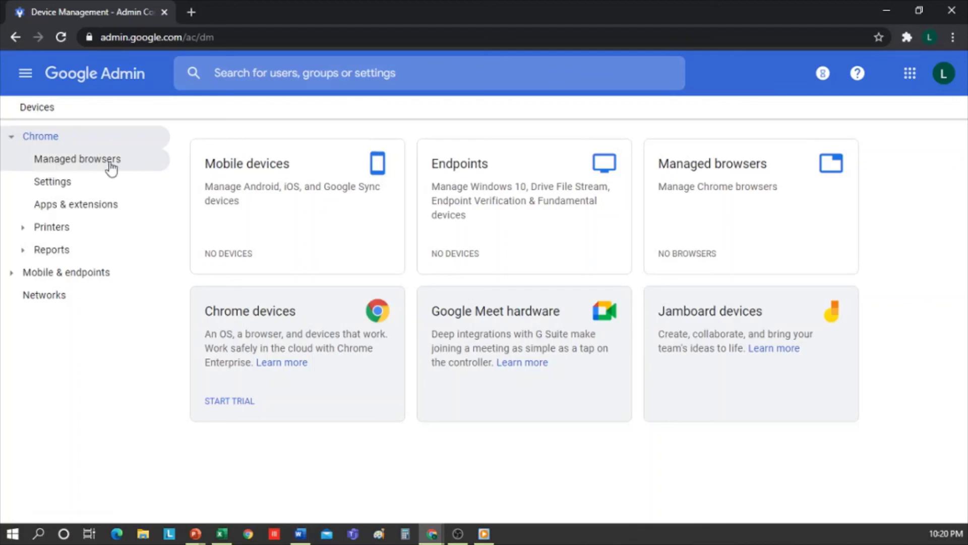
left_click(105, 163)
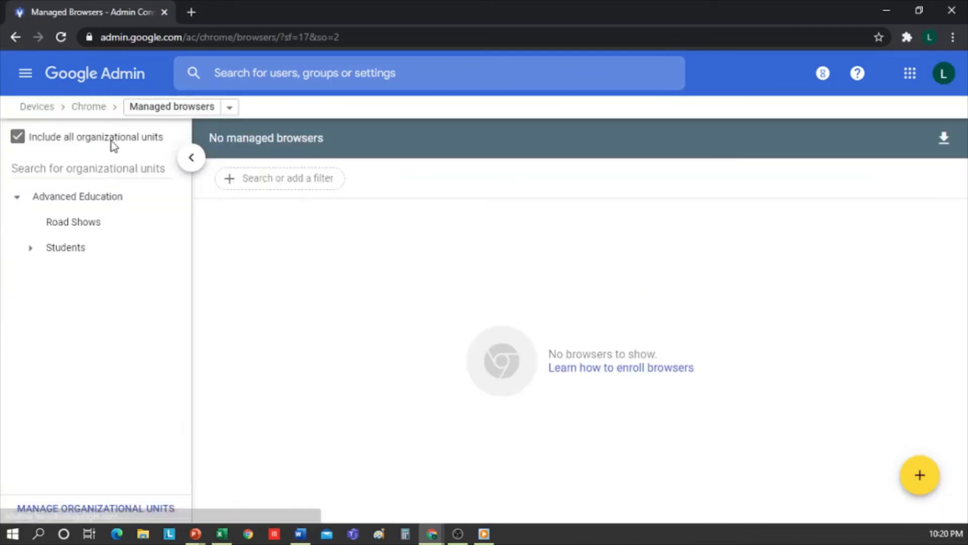
left_click(96, 108)
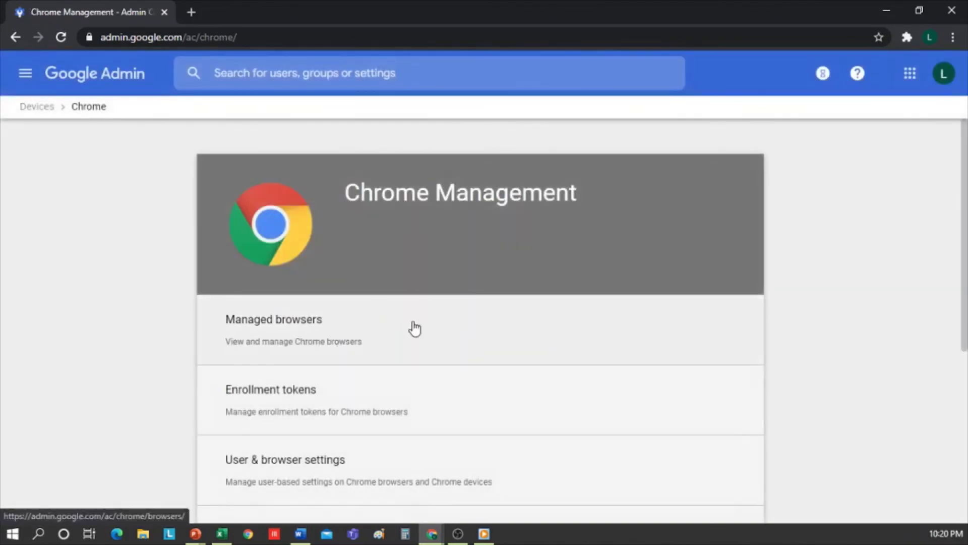
scroll(477, 305, "down", 4)
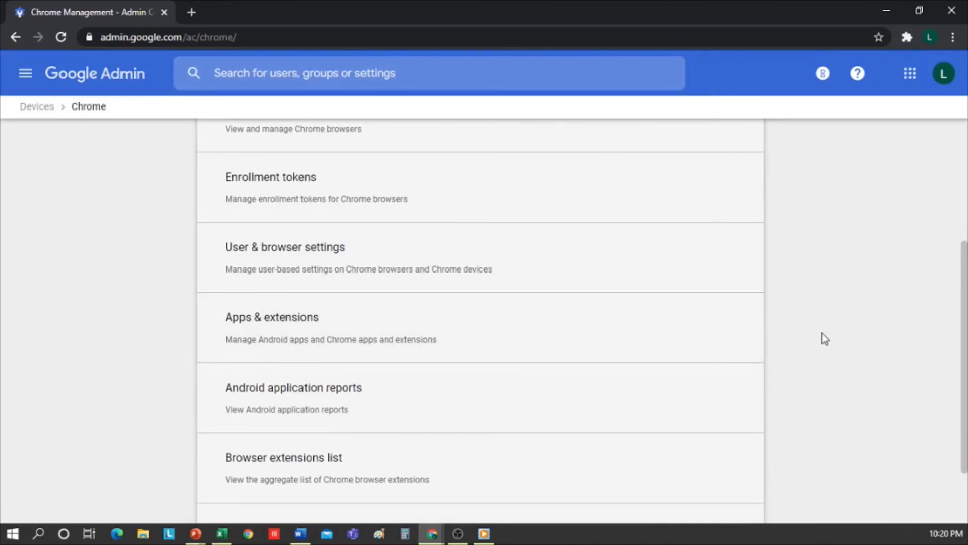
scroll(825, 338, "down", 2)
scroll(825, 338, "up", 5)
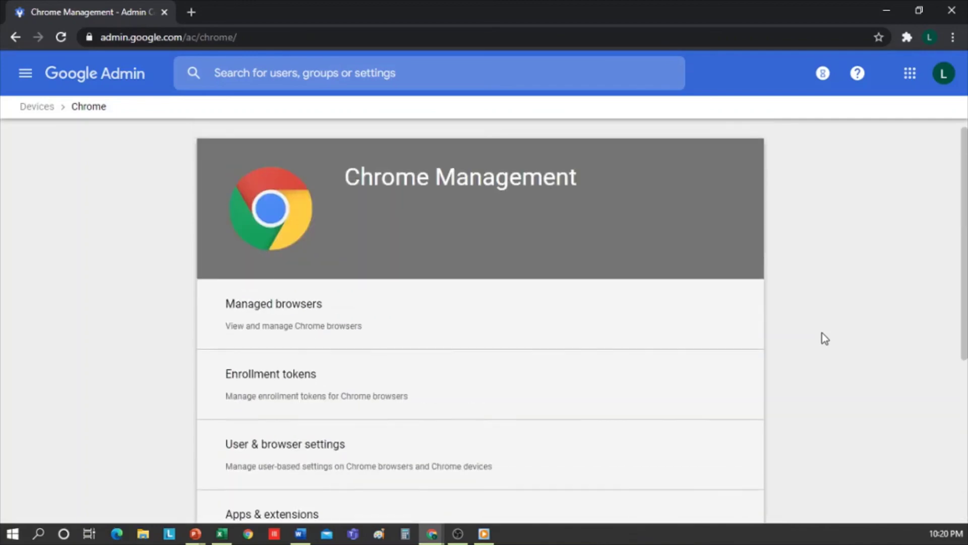
left_click(40, 107)
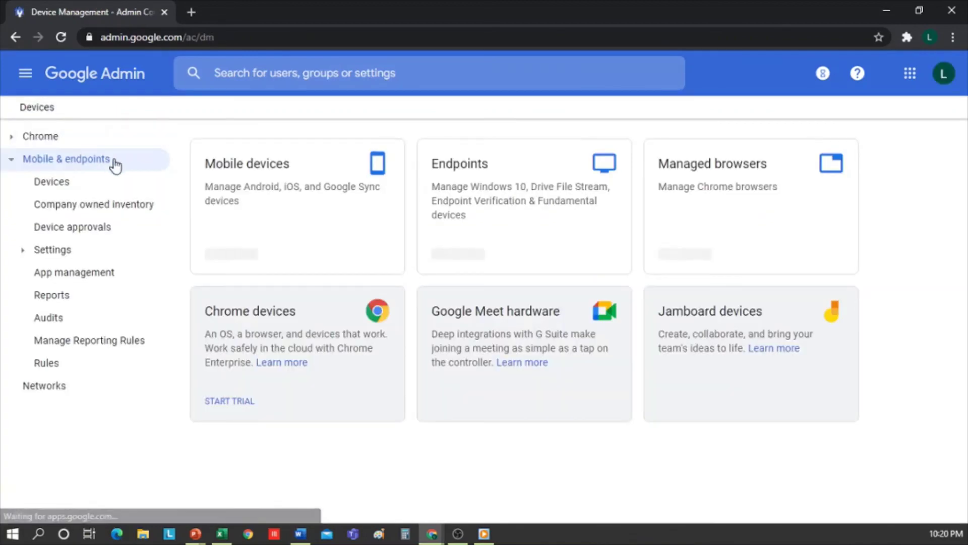